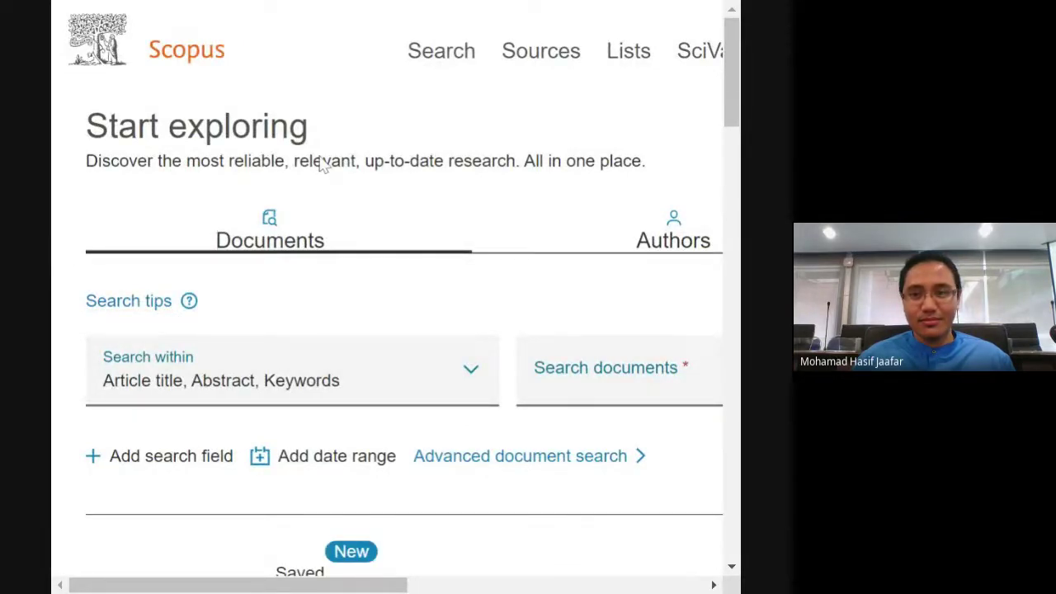
drag(51, 195, 14, 161)
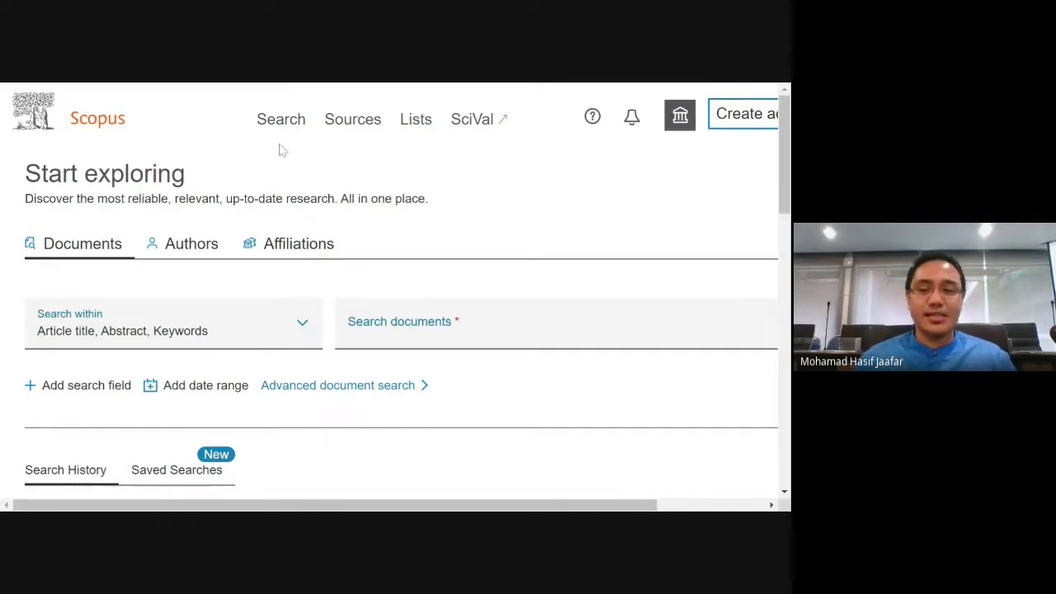
scroll(529, 207, down, 1)
scroll(528, 207, up, 1)
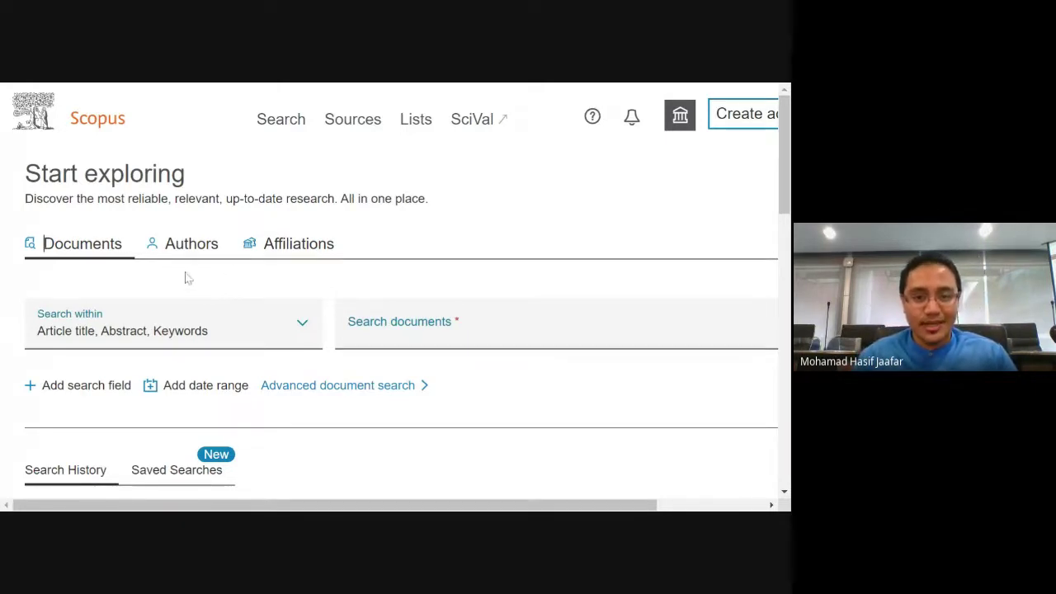
scroll(186, 272, down, 1)
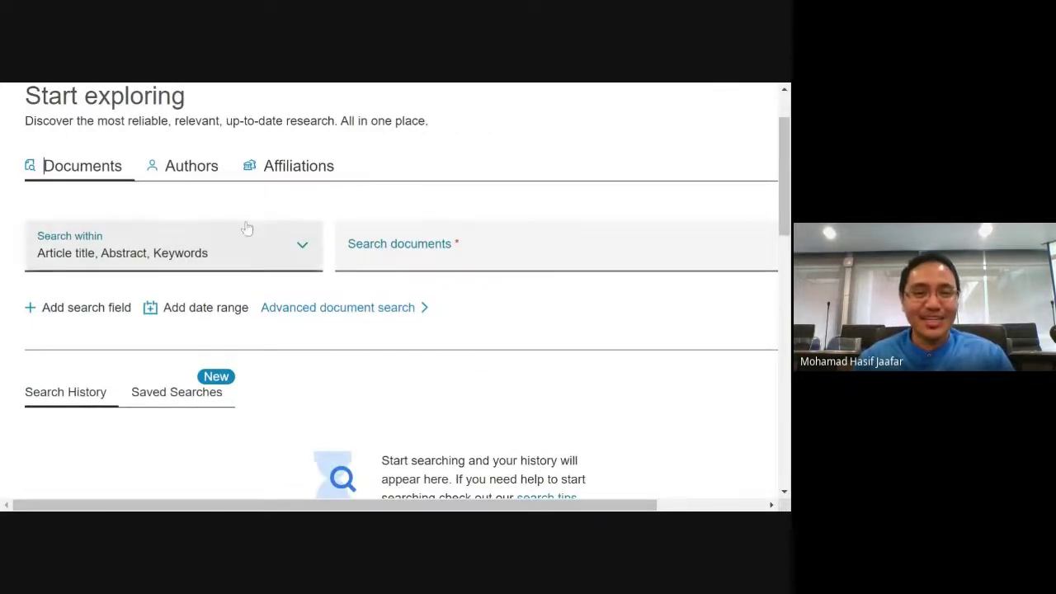
scroll(247, 221, up, 1)
scroll(319, 240, down, 7)
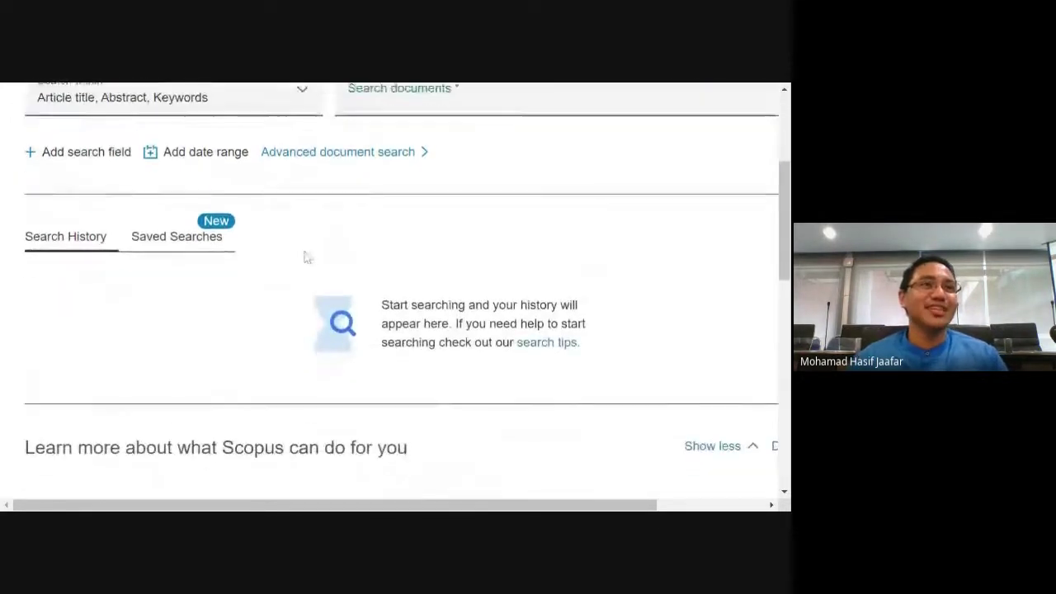
scroll(293, 297, down, 4)
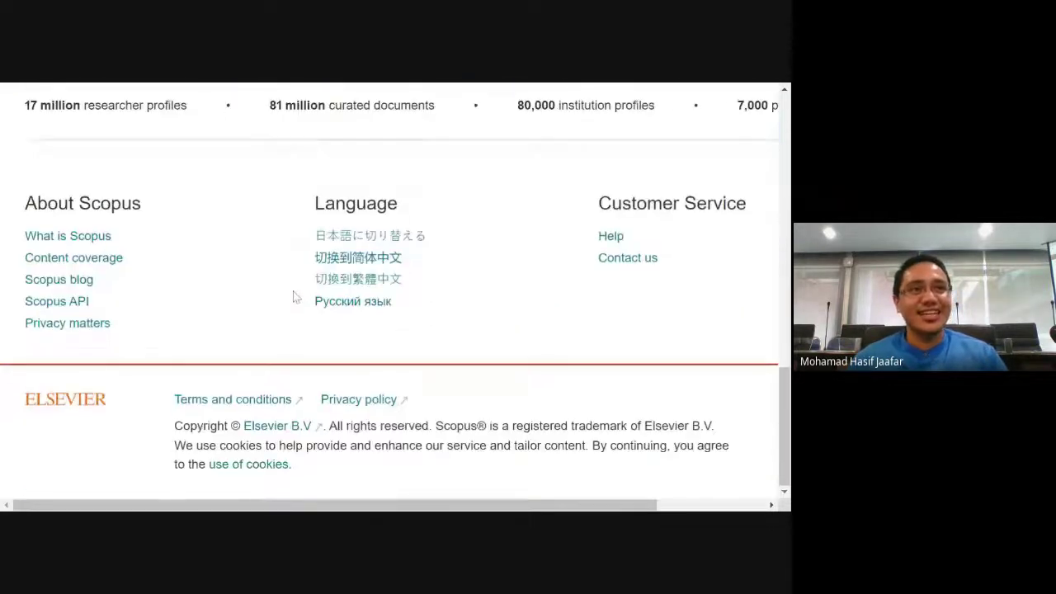
scroll(292, 297, up, 11)
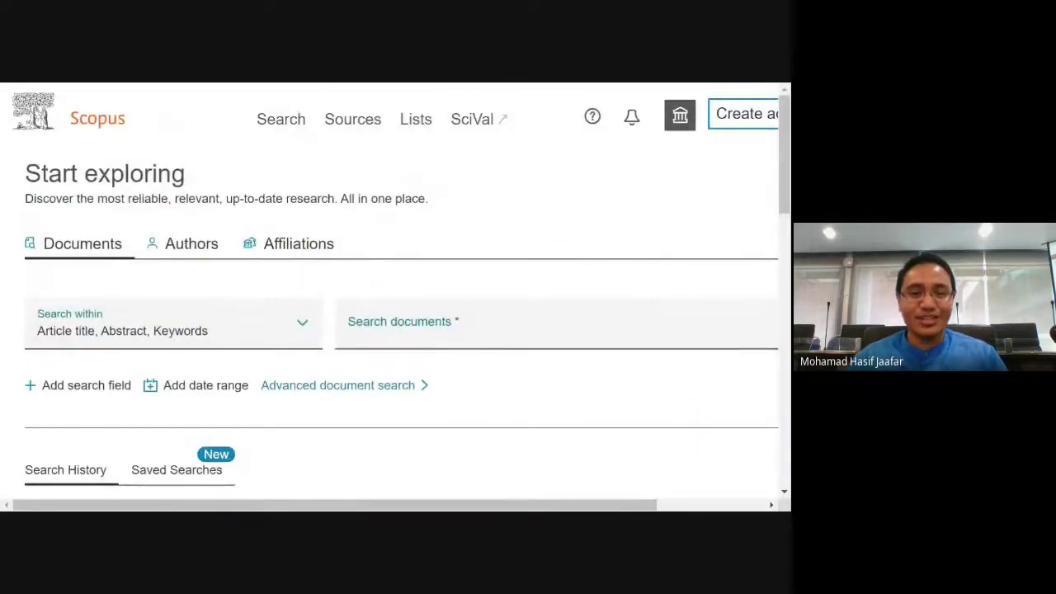
Enter "online learning" with quotation marks as the first document search term and add a second field joined by OR for "e-learning".
click(405, 324)
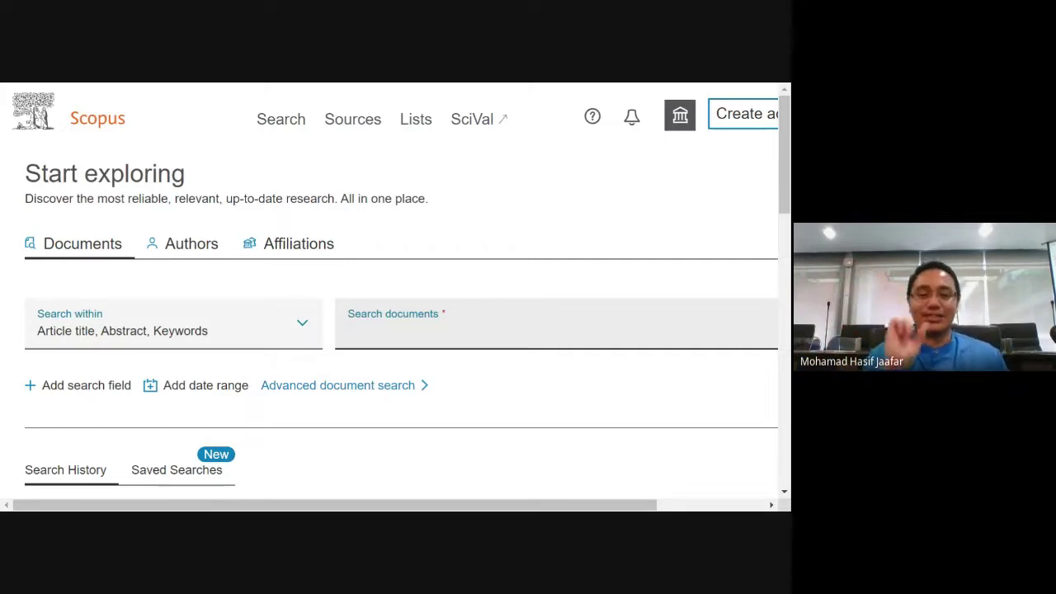
text(online learning)
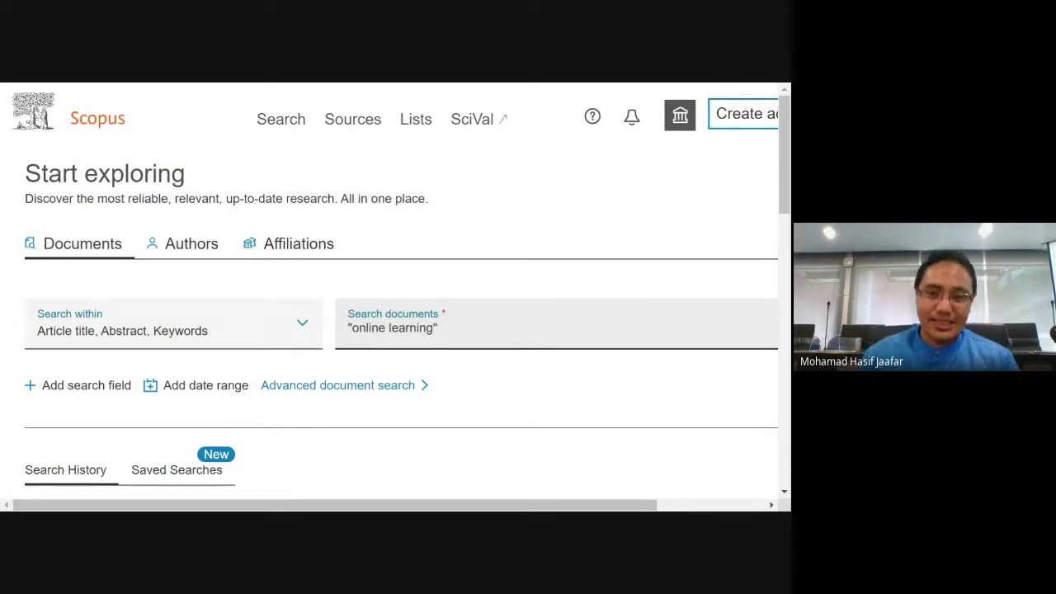
click(83, 387)
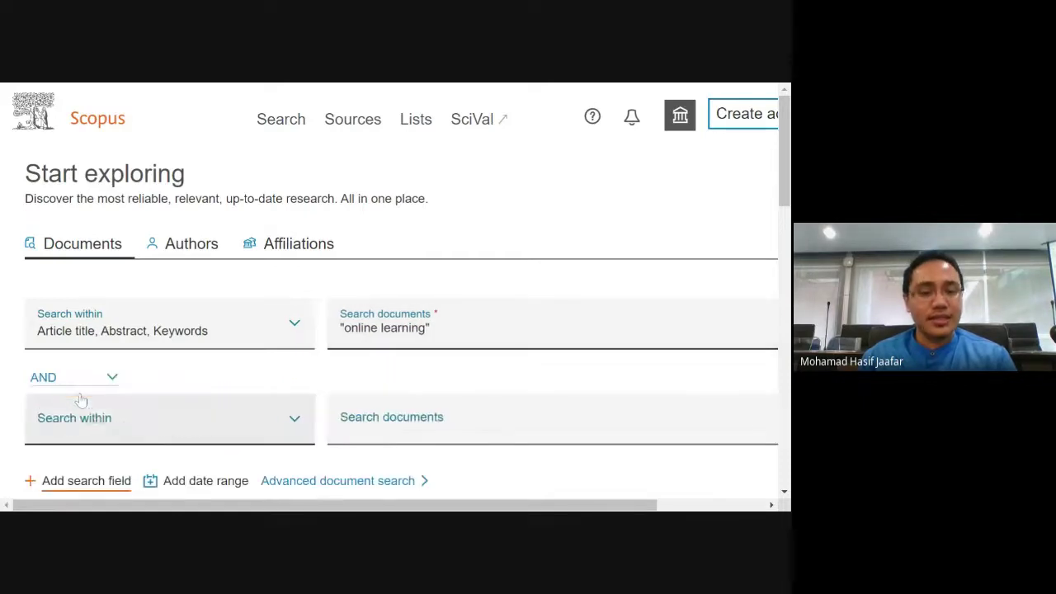
scroll(153, 342, down, 2)
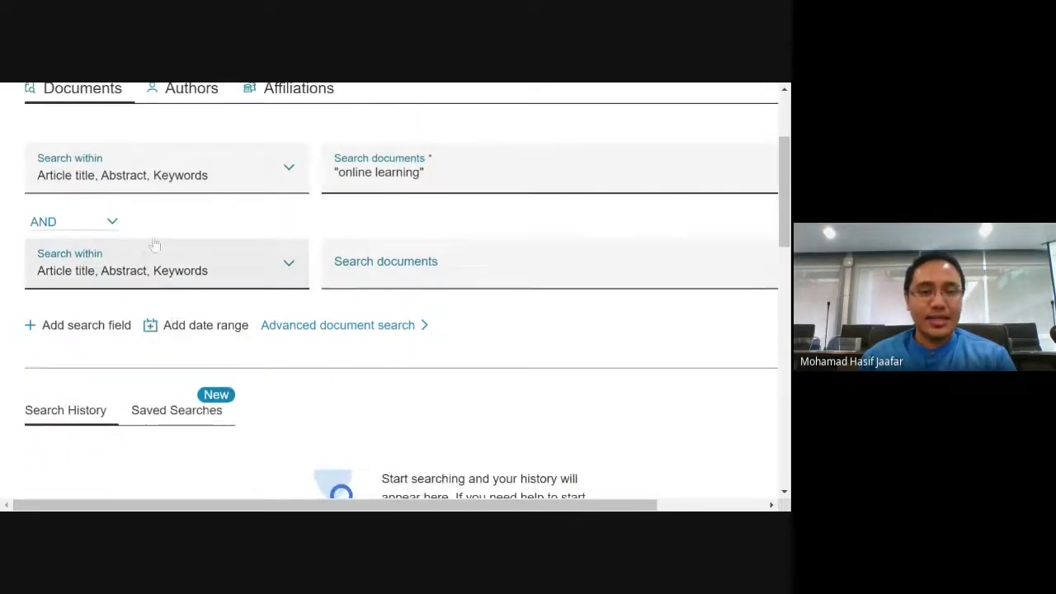
scroll(149, 250, up, 1)
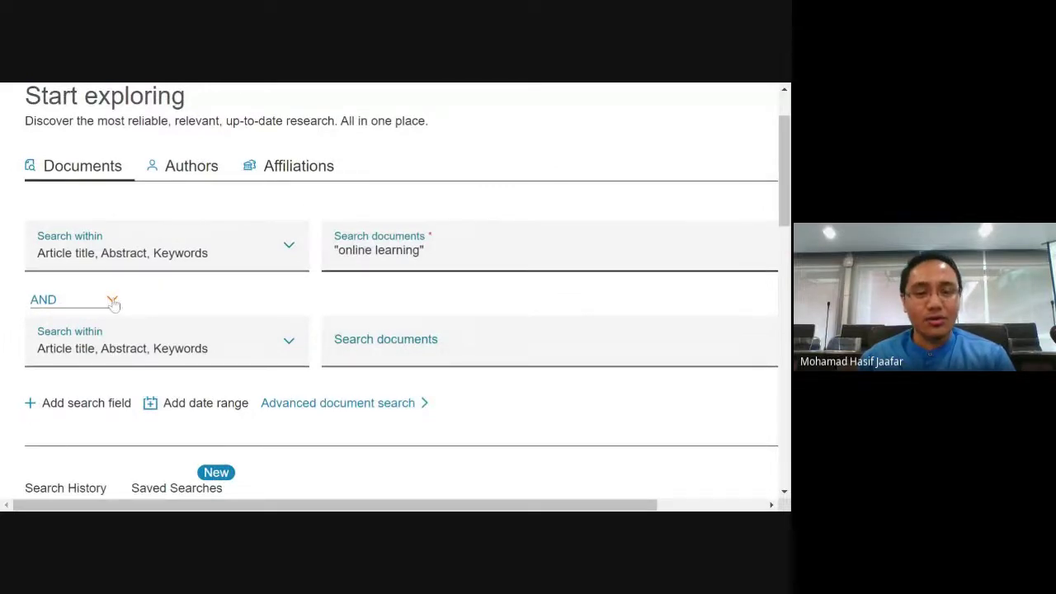
click(105, 305)
click(106, 328)
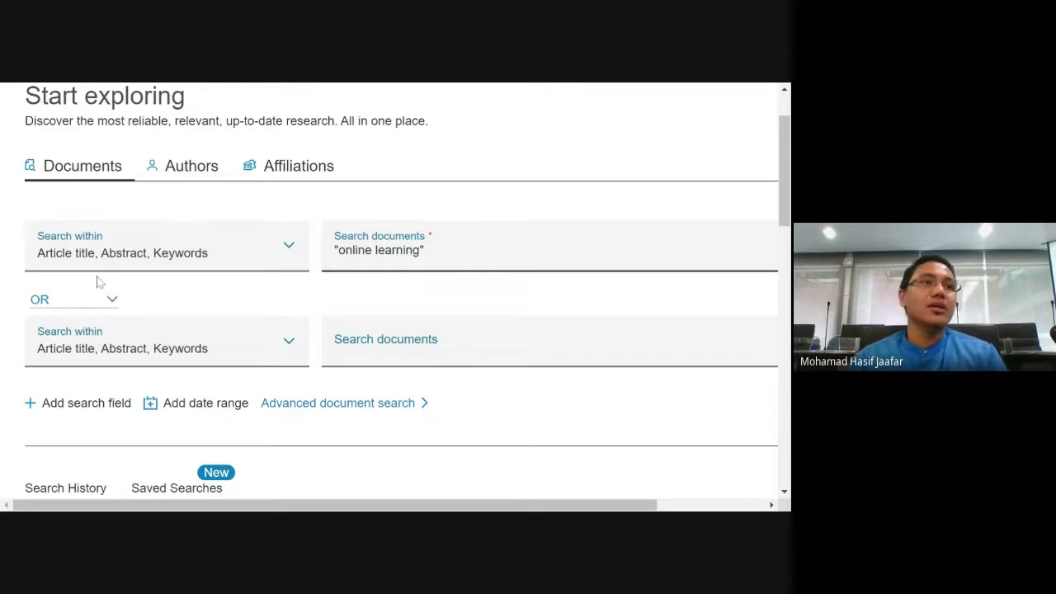
click(334, 344)
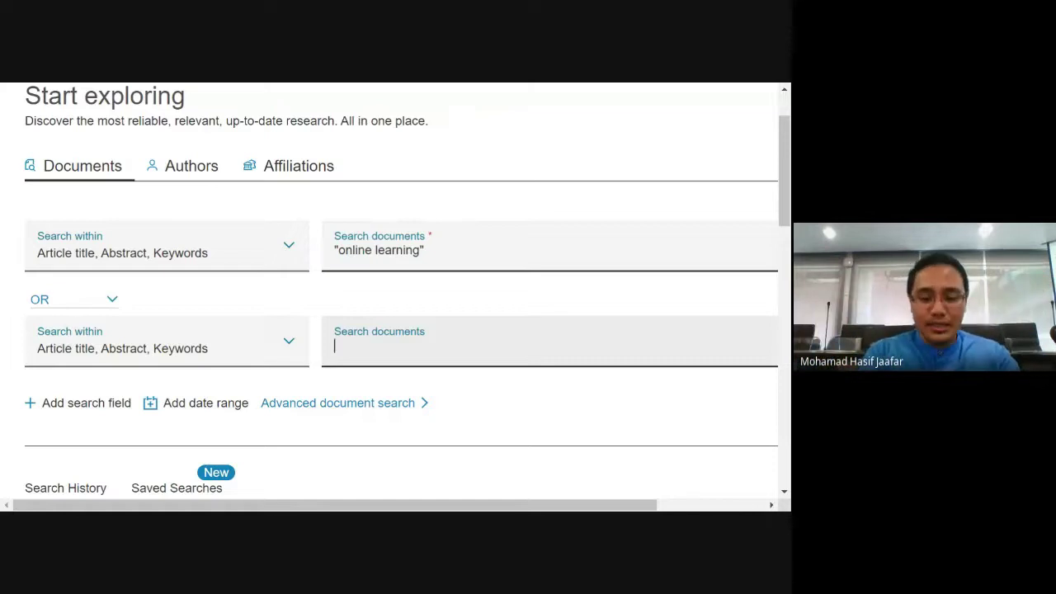
text("e-learning")
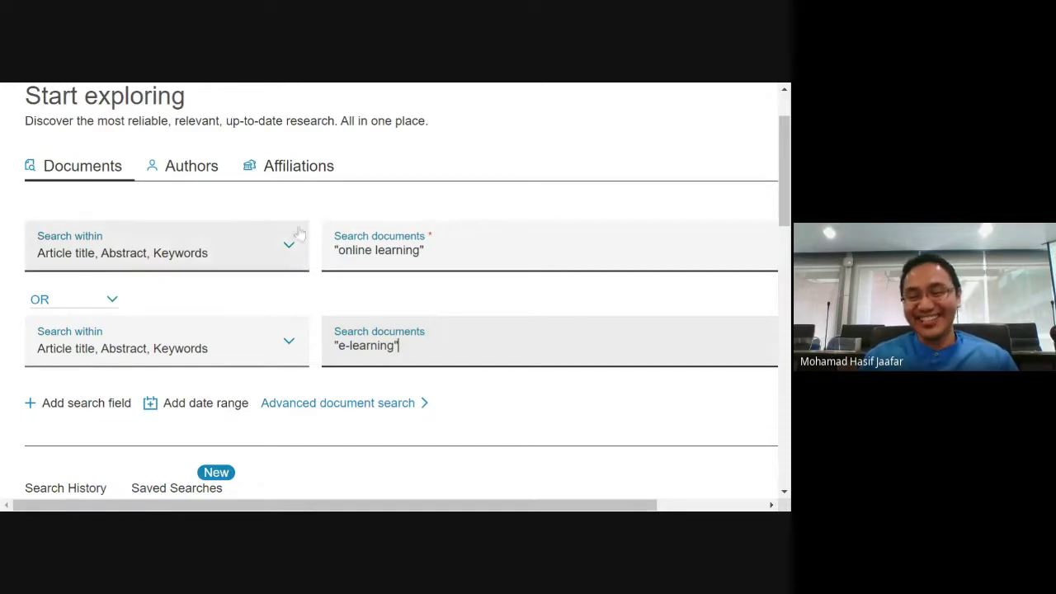
Add a third search field joined by OR and enter "distance learning" with quotation marks.
scroll(288, 241, down, 2)
scroll(281, 246, up, 1)
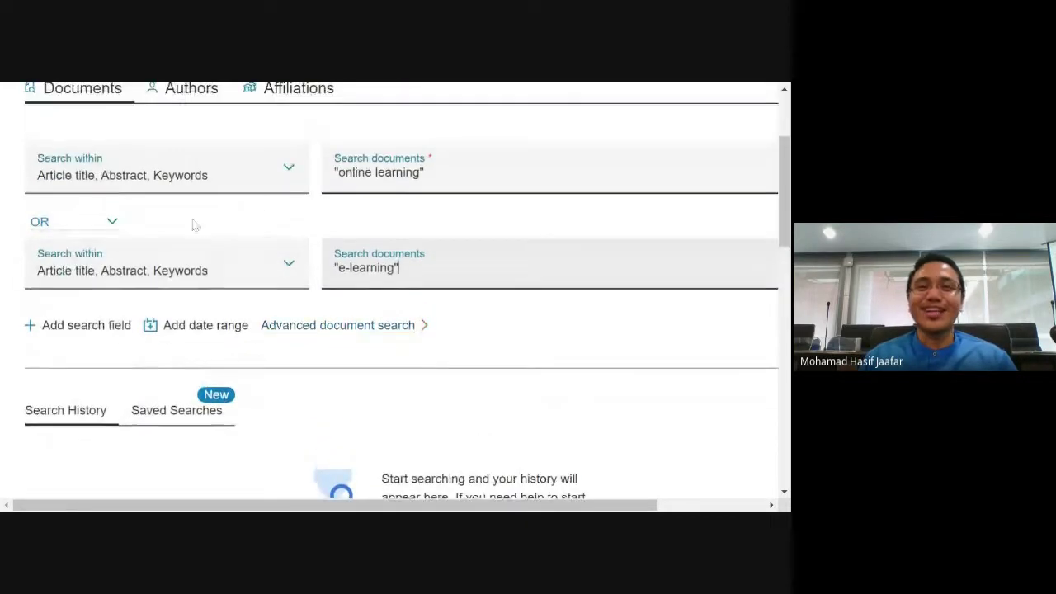
click(63, 327)
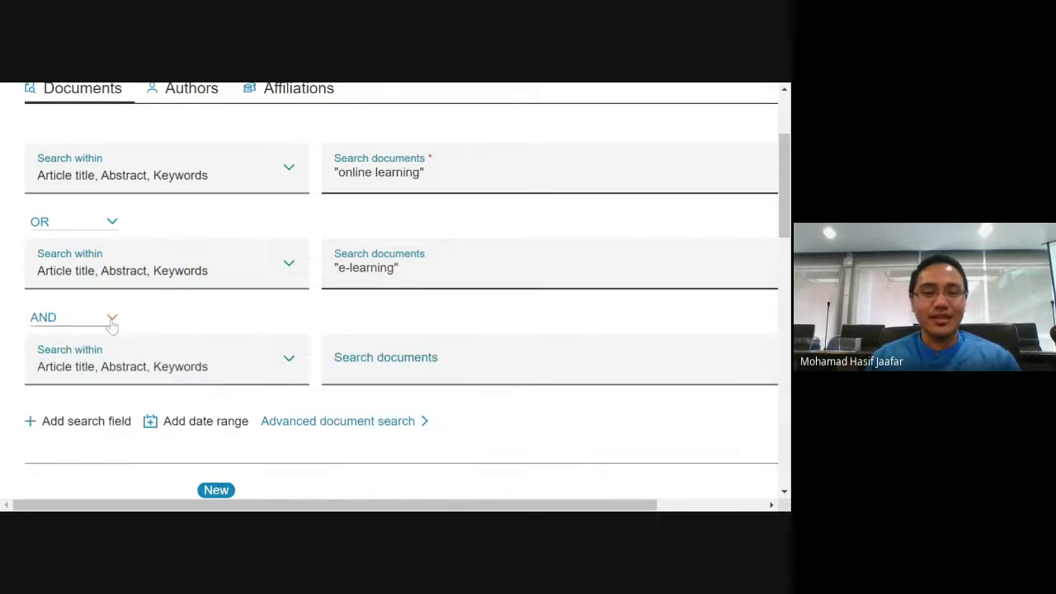
click(82, 321)
click(58, 340)
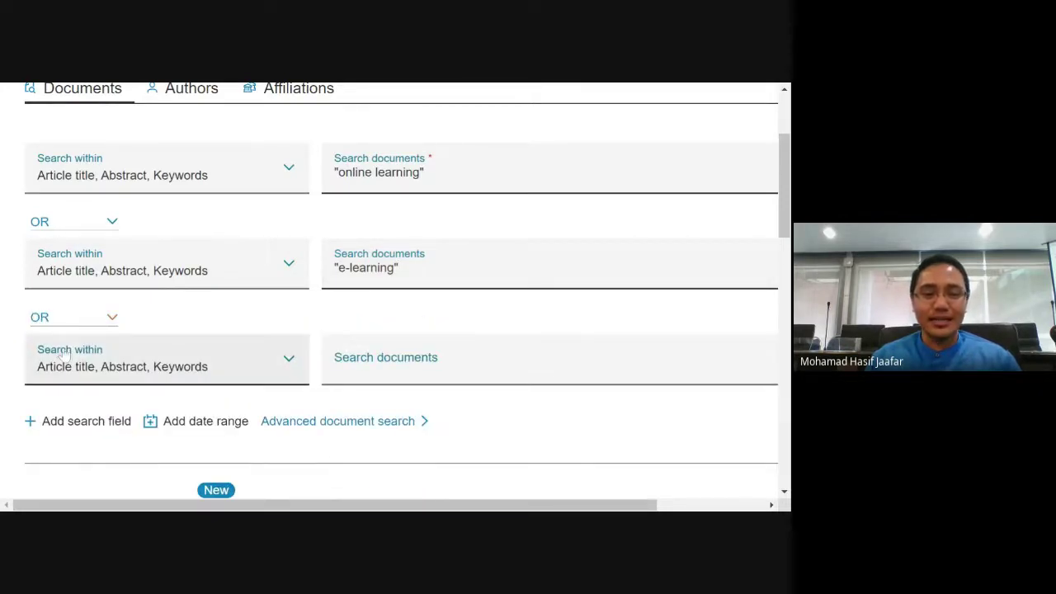
click(340, 372)
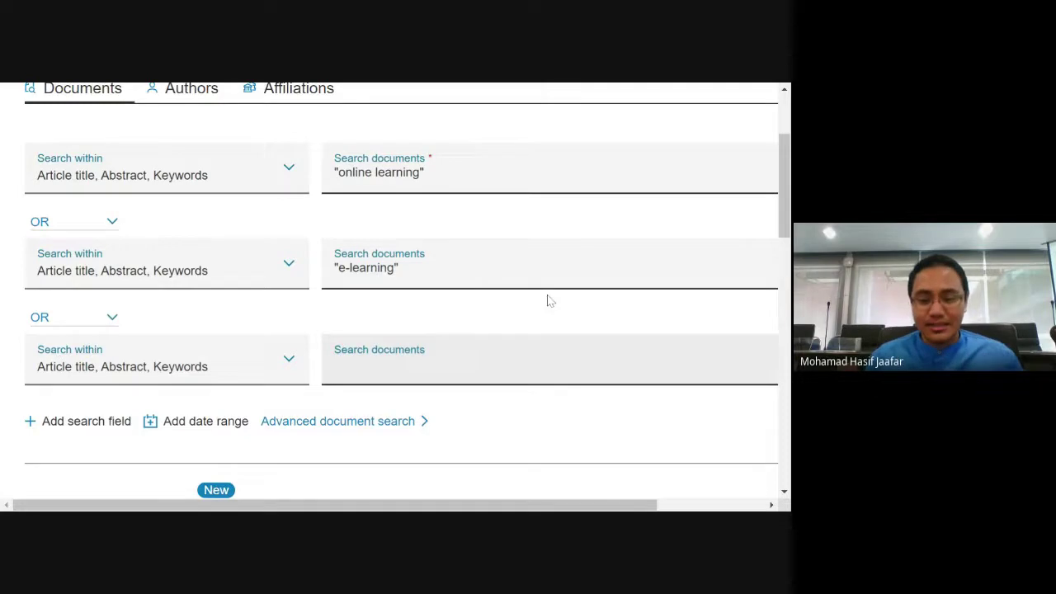
text("distanc)
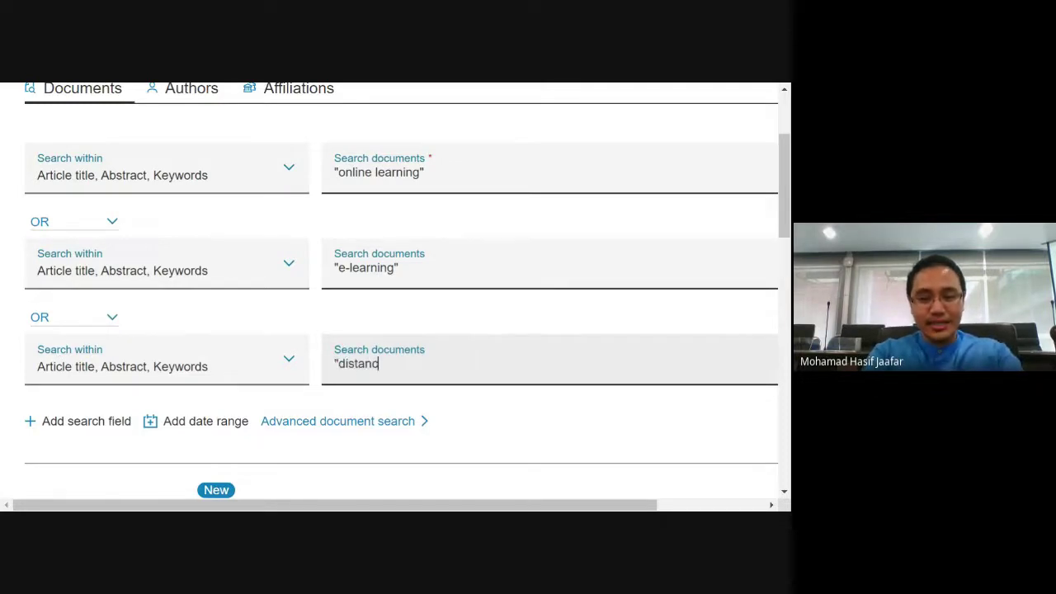
text(e learning")
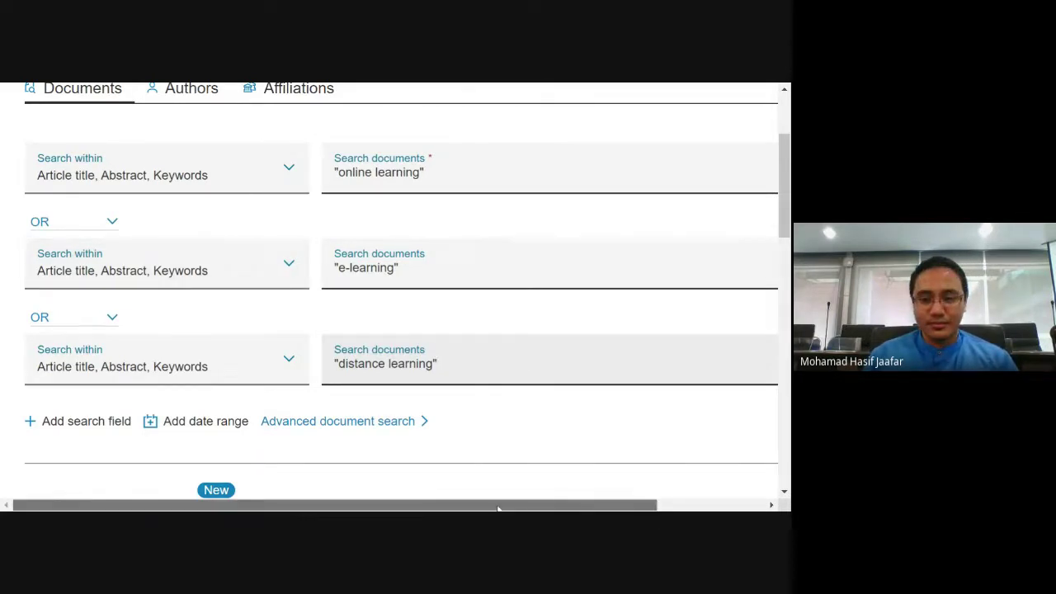
Run the document search for the three OR-combined terms and look over the top of the results page.
drag(495, 505, 580, 505)
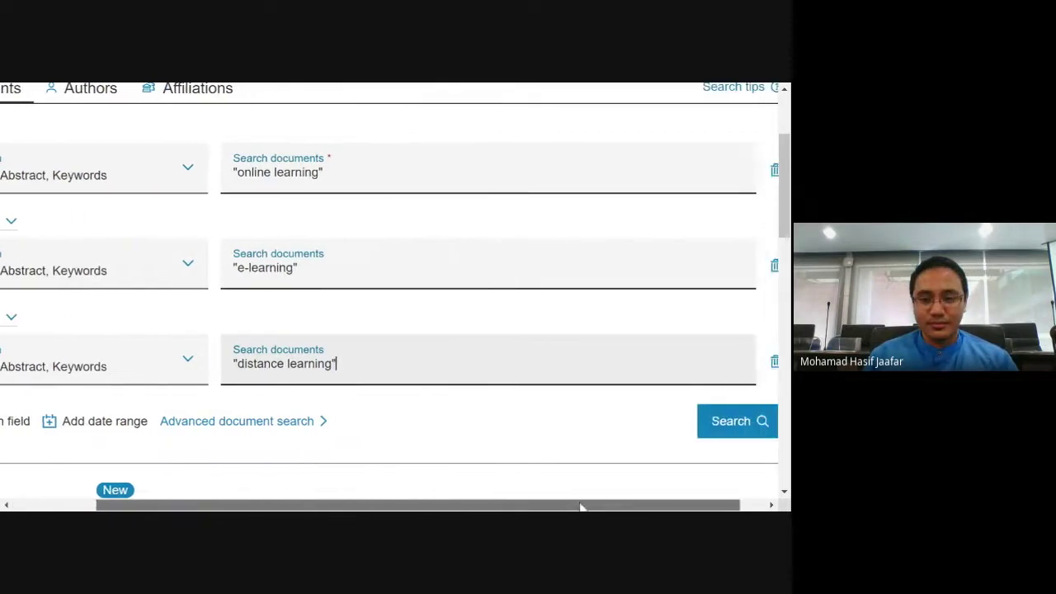
click(718, 434)
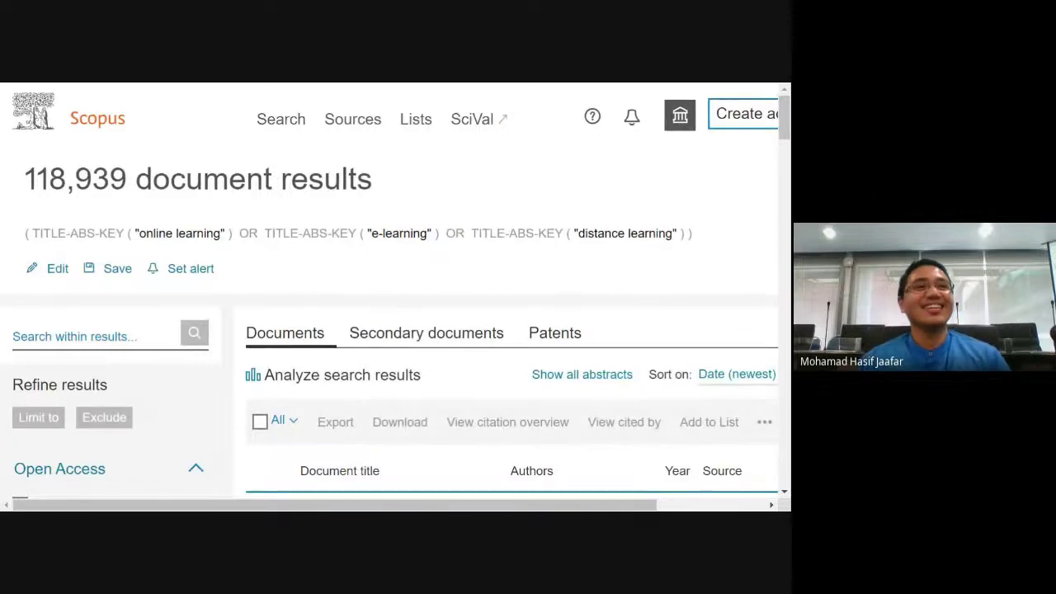
scroll(339, 224, down, 2)
scroll(330, 256, up, 2)
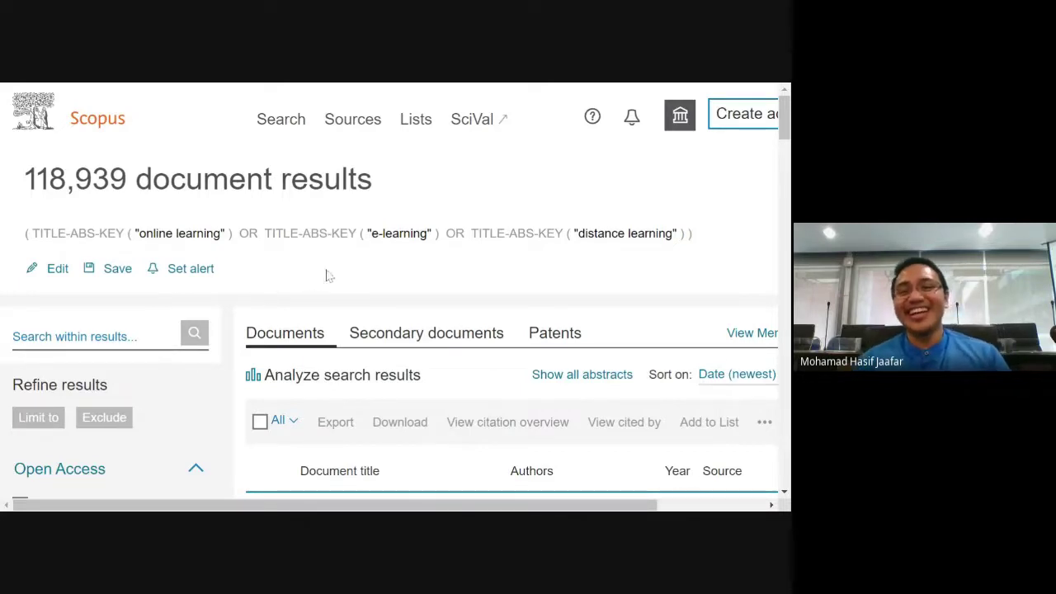
Return to the document search form and go to the end of its search fields and the search history.
click(279, 121)
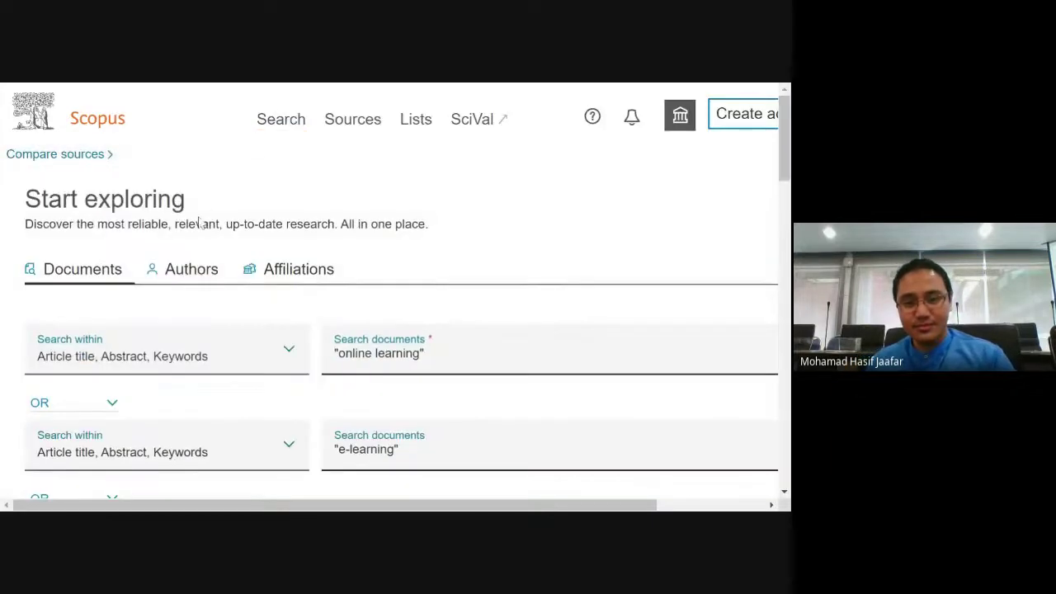
scroll(196, 230, down, 2)
scroll(195, 230, down, 2)
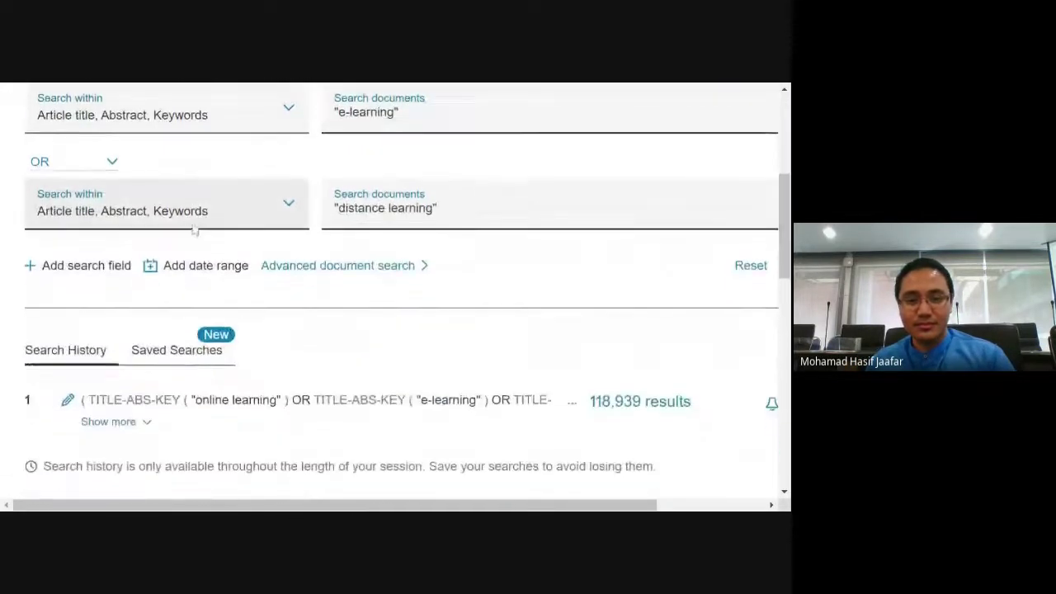
scroll(194, 227, up, 2)
scroll(192, 224, down, 1)
scroll(192, 224, down, 2)
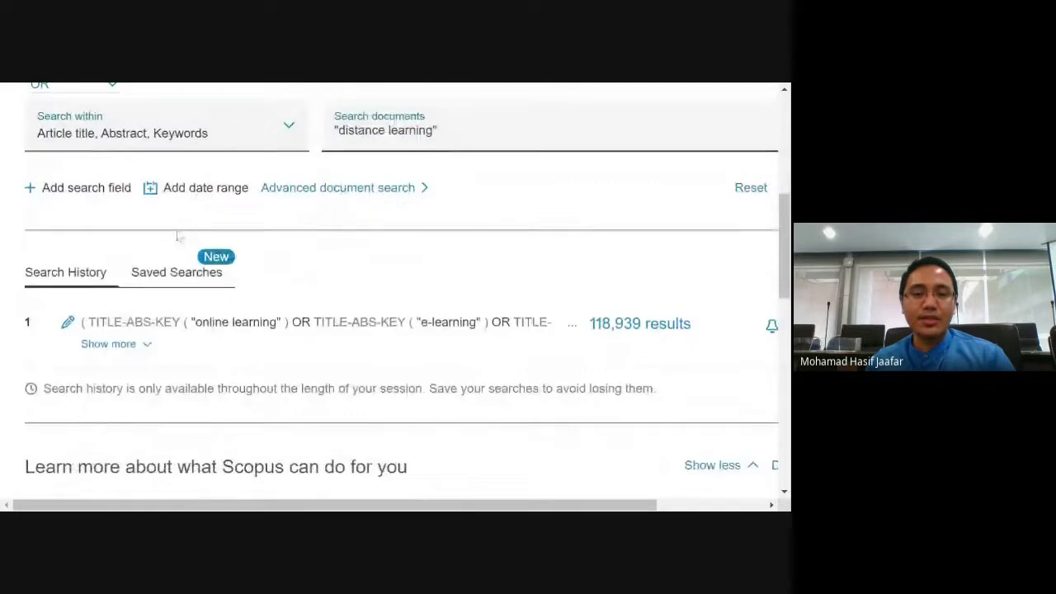